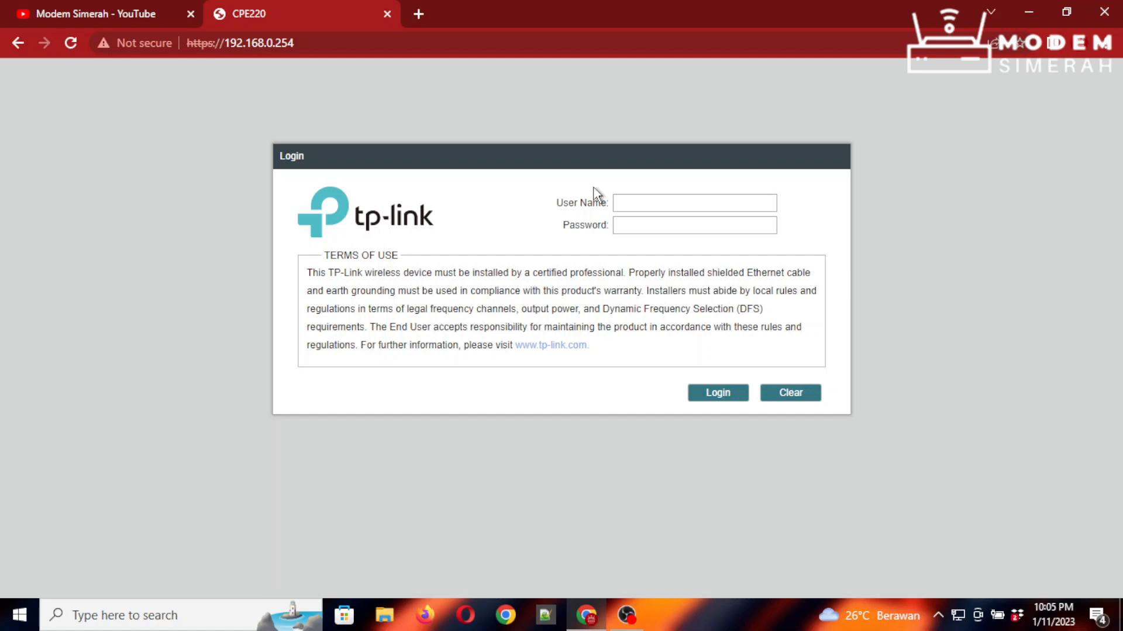
{"action": "left_click", "coordinate": [61, 10]}
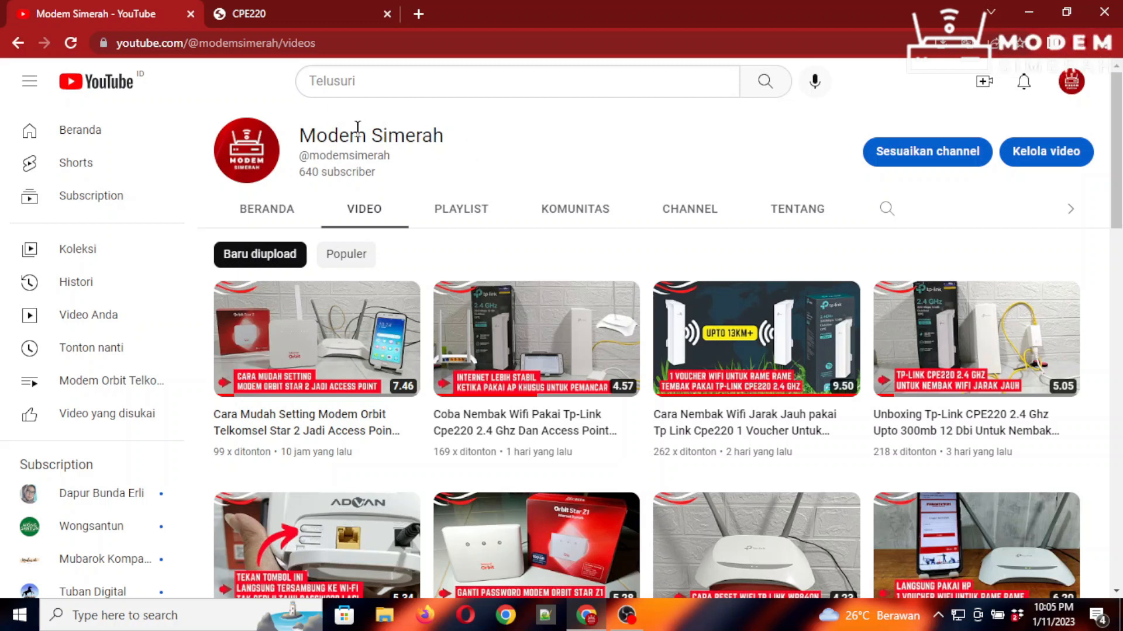
{"action": "left_click", "coordinate": [255, 16]}
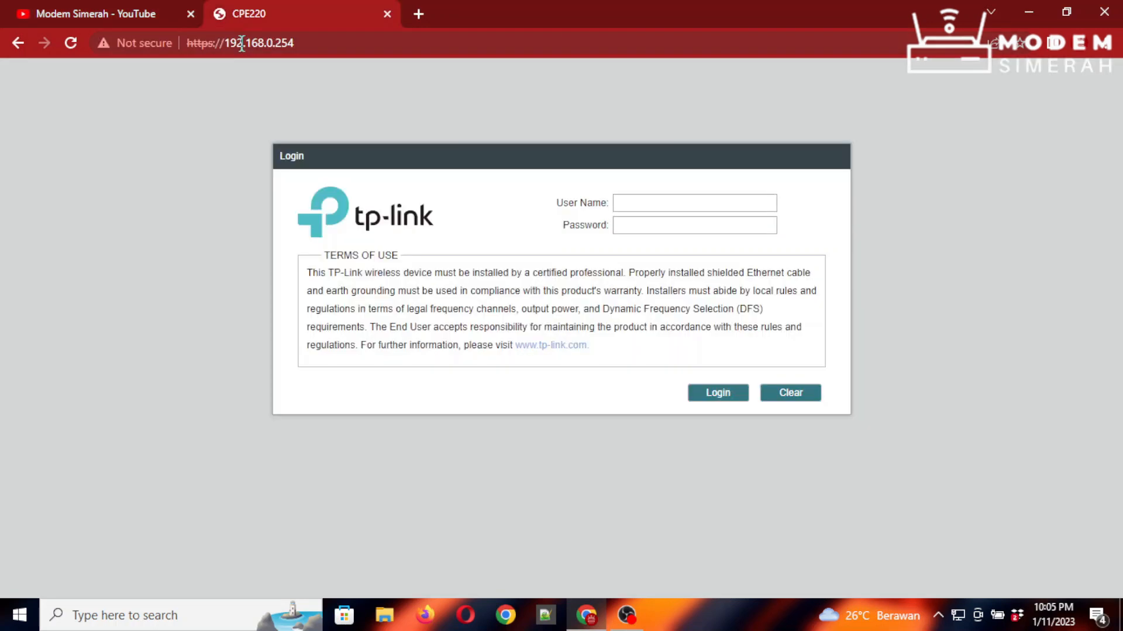
{"action": "left_click", "coordinate": [225, 43]}
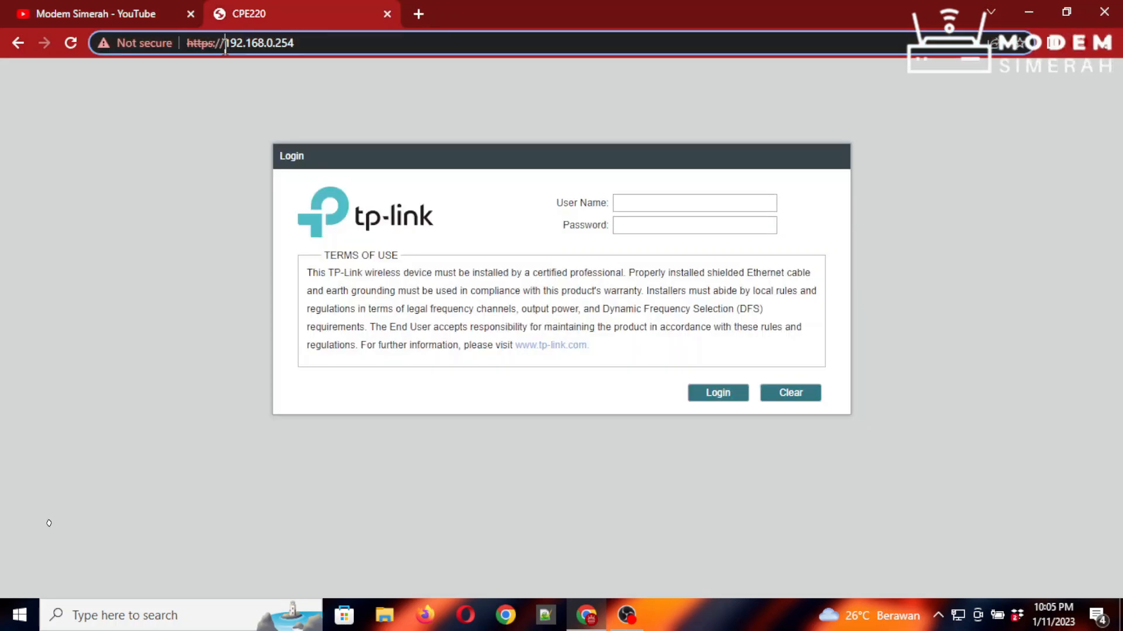
{"action": "left_click_drag", "start_coordinate": [226, 43], "coordinate": [321, 38]}
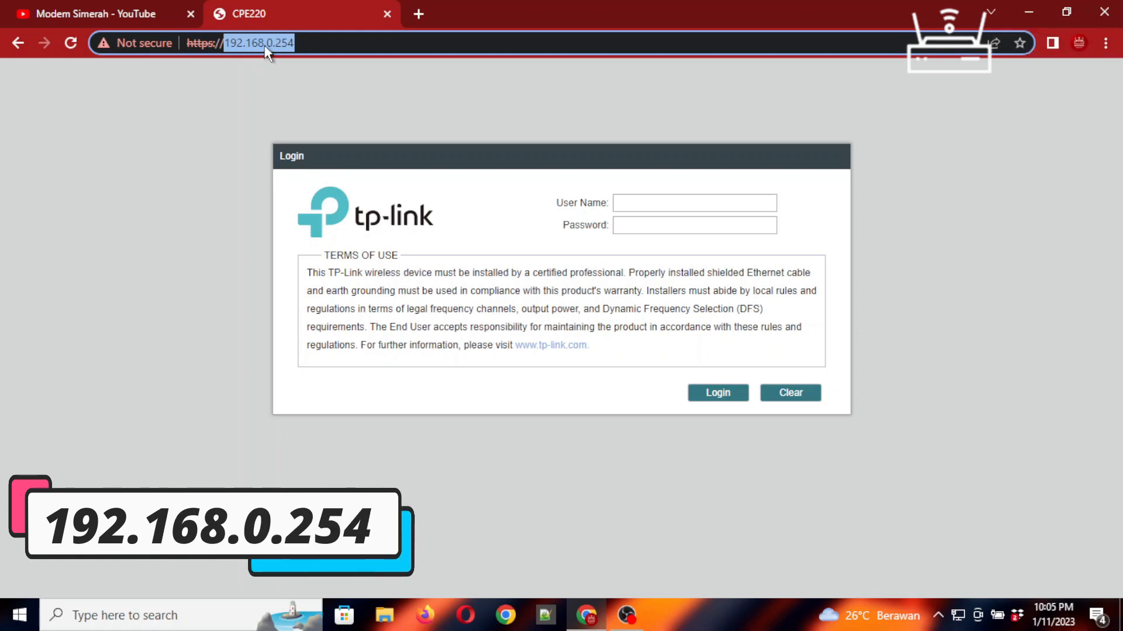
{"action": "left_click", "coordinate": [312, 46]}
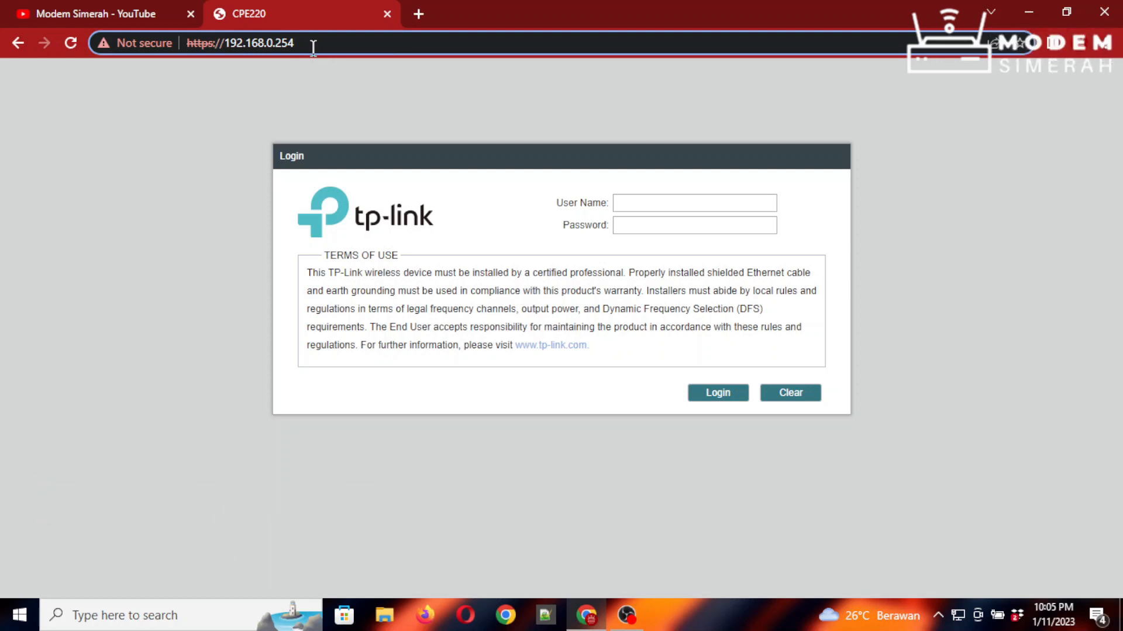
- Log in to the CPE220 web management with the admin user name and its password
{"action": "left_click", "coordinate": [634, 203]}
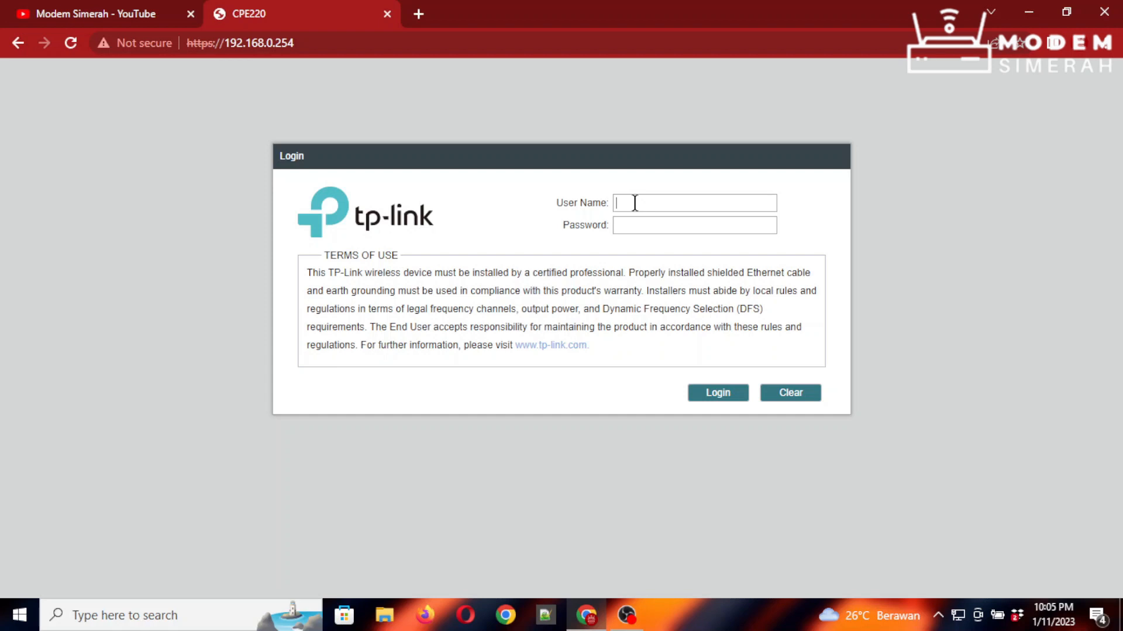
{"action": "type", "text": "admin"}
{"action": "key", "text": "Tab"}
{"action": "type", "text": "********"}
{"action": "left_click", "coordinate": [719, 394]}
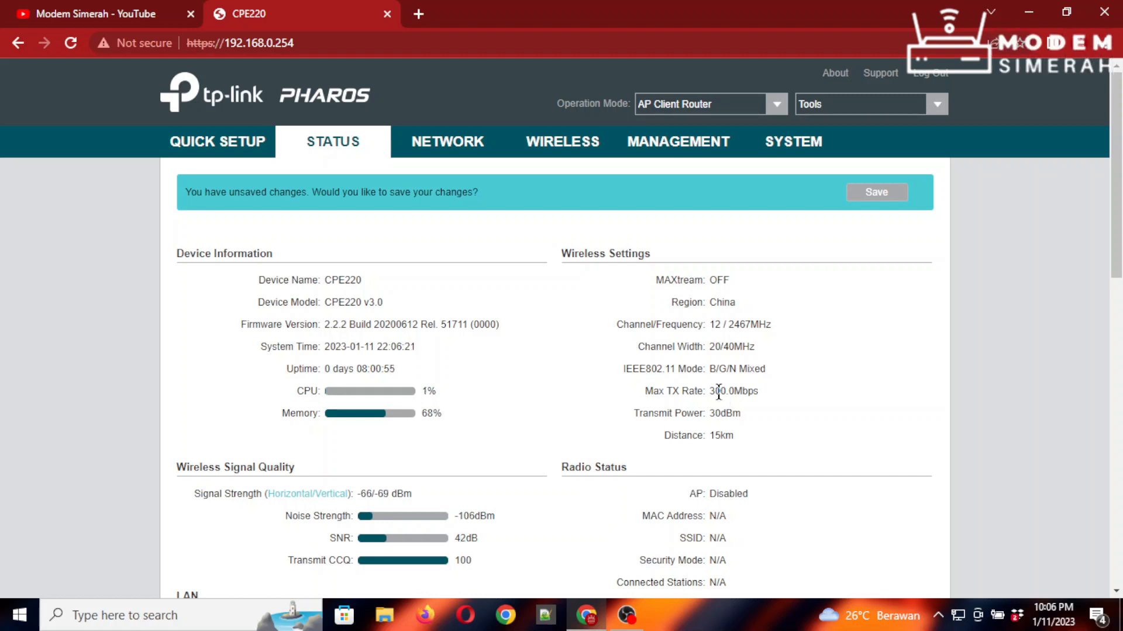
- In Quick Setup, select Access Point as the operation mode instead of AP Client Router
{"action": "left_click", "coordinate": [231, 143]}
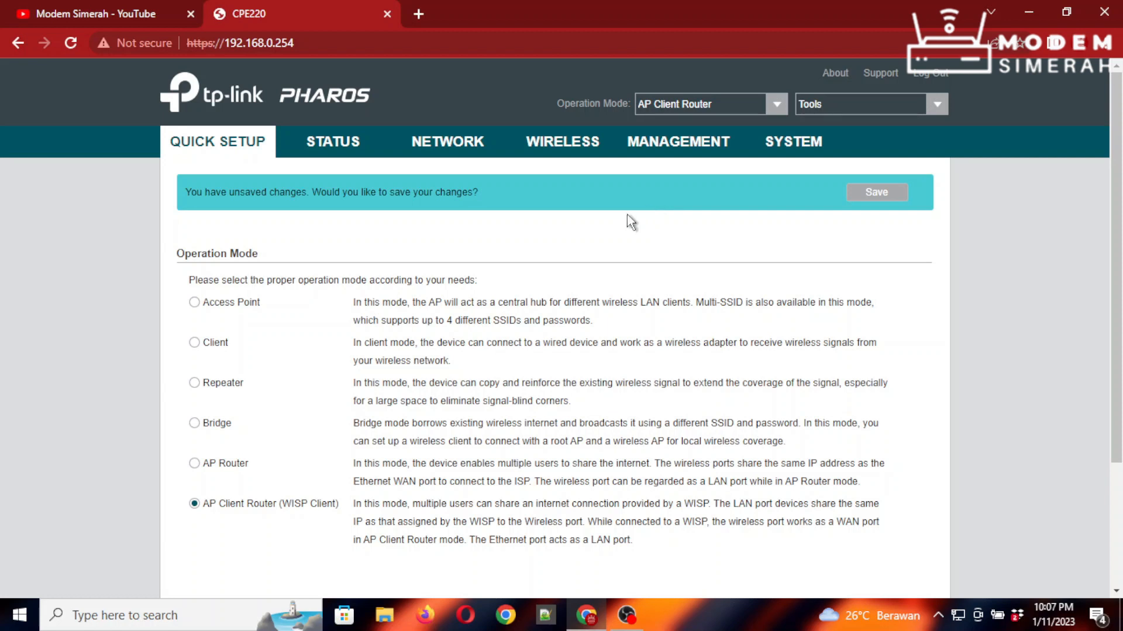
{"action": "left_click", "coordinate": [195, 303]}
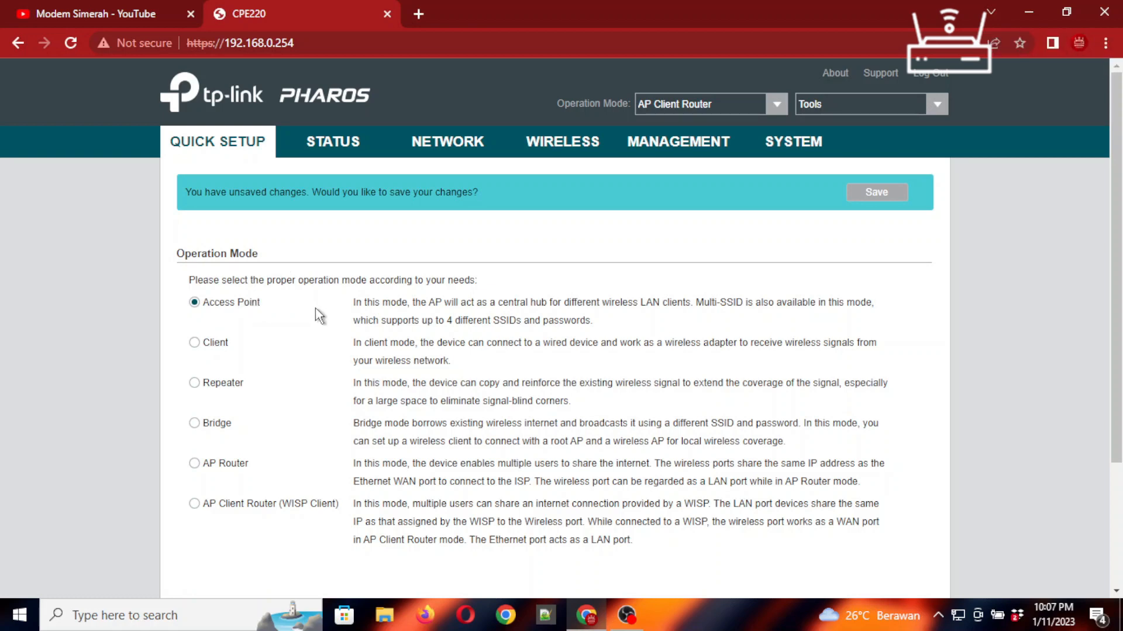
{"action": "scroll", "coordinate": [316, 313], "scroll_direction": "down", "scroll_amount": 3}
{"action": "scroll", "coordinate": [321, 293], "scroll_direction": "up", "scroll_amount": 3}
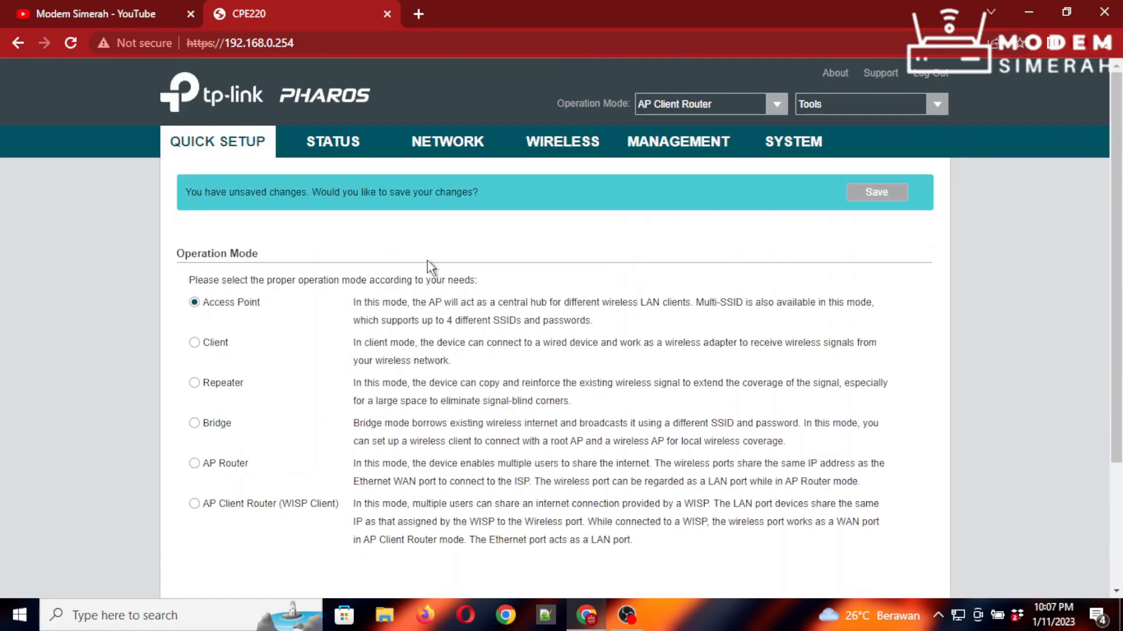
{"action": "scroll", "coordinate": [431, 268], "scroll_direction": "down", "scroll_amount": 3}
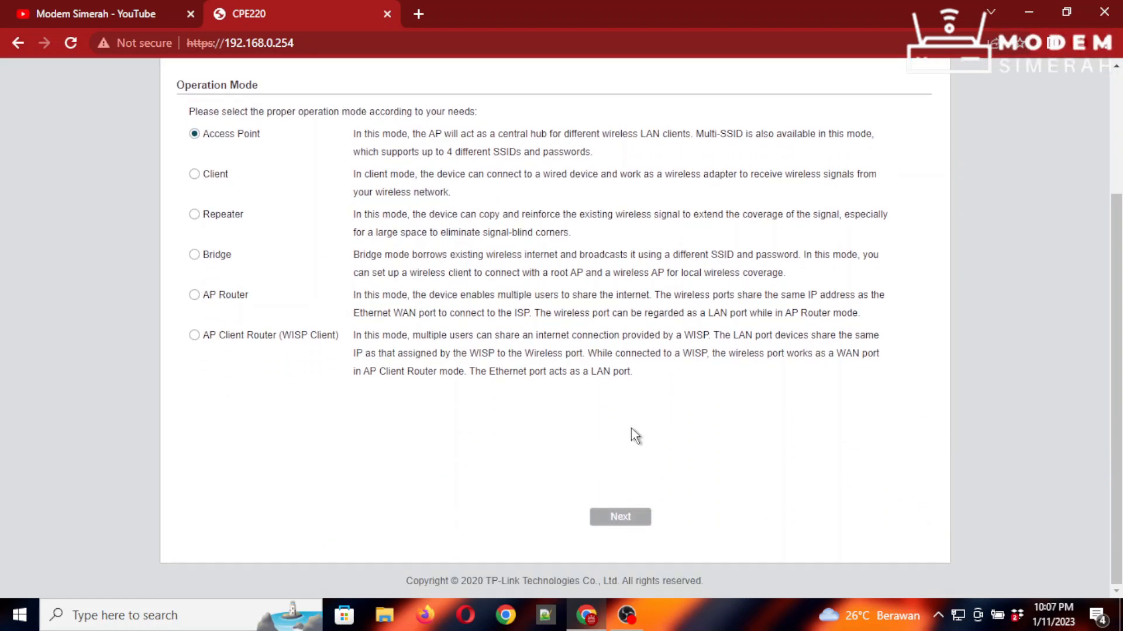
- Keep the LAN IP address 192.168.0.254 and continue to Wireless AP Settings
{"action": "left_click", "coordinate": [642, 528]}
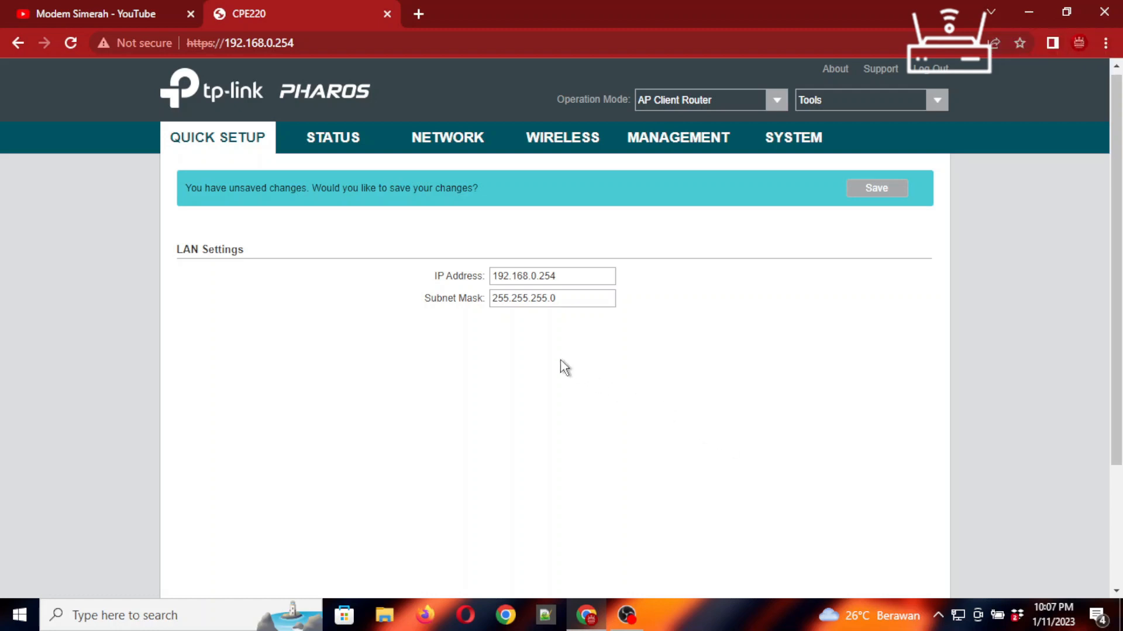
{"action": "left_click_drag", "start_coordinate": [563, 278], "coordinate": [427, 275]}
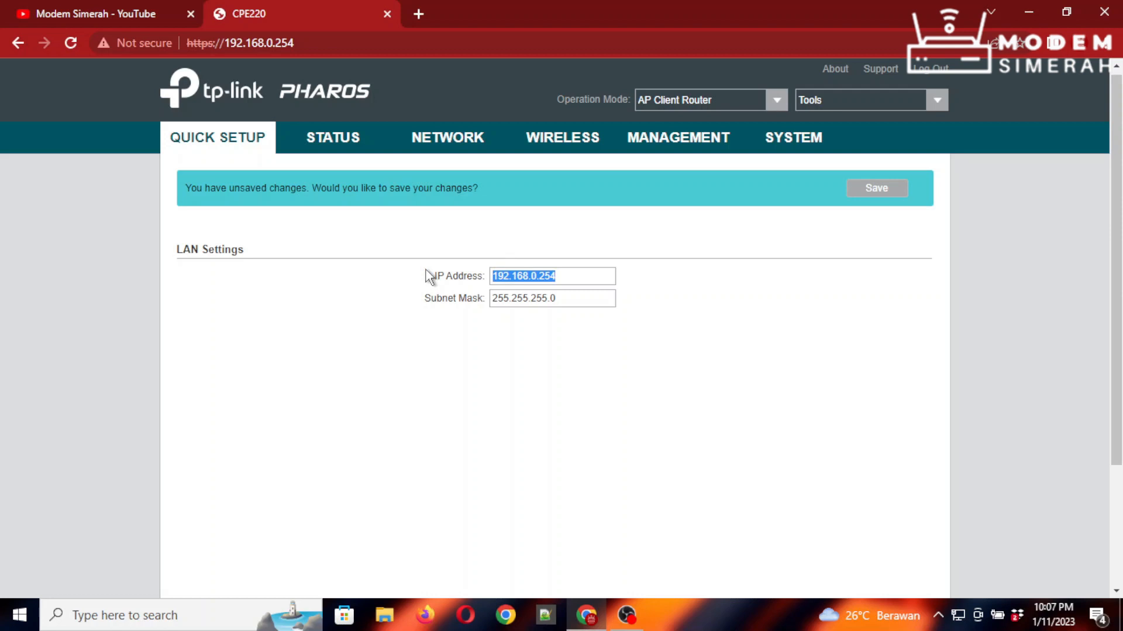
{"action": "scroll", "coordinate": [830, 357], "scroll_direction": "down", "scroll_amount": 3}
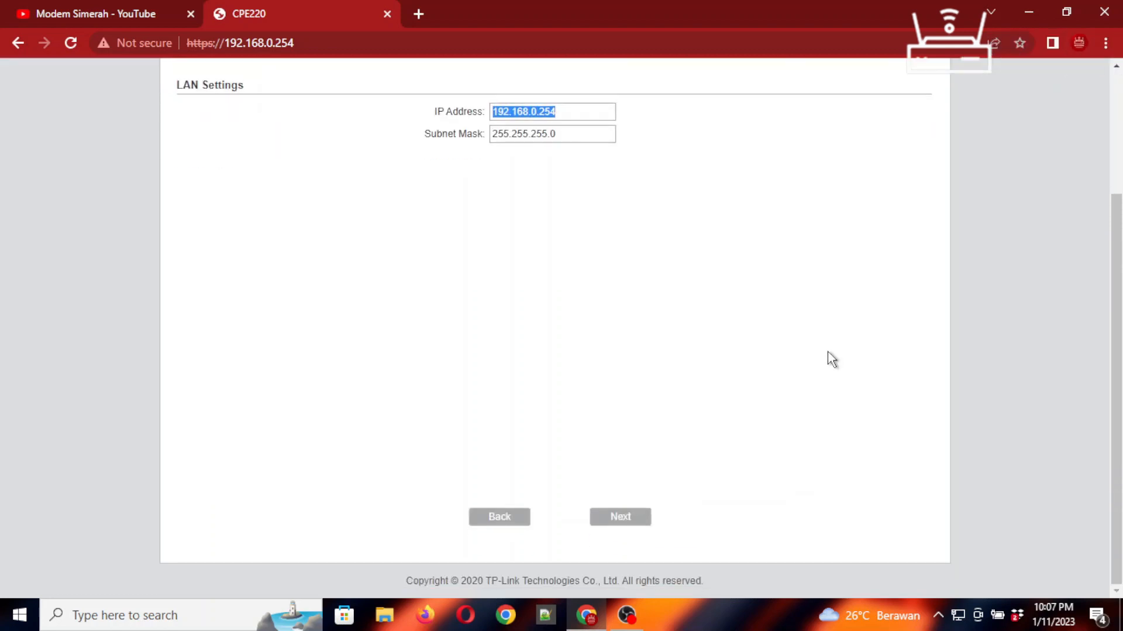
{"action": "left_click", "coordinate": [620, 518]}
{"action": "scroll", "coordinate": [736, 494], "scroll_direction": "up", "scroll_amount": 2}
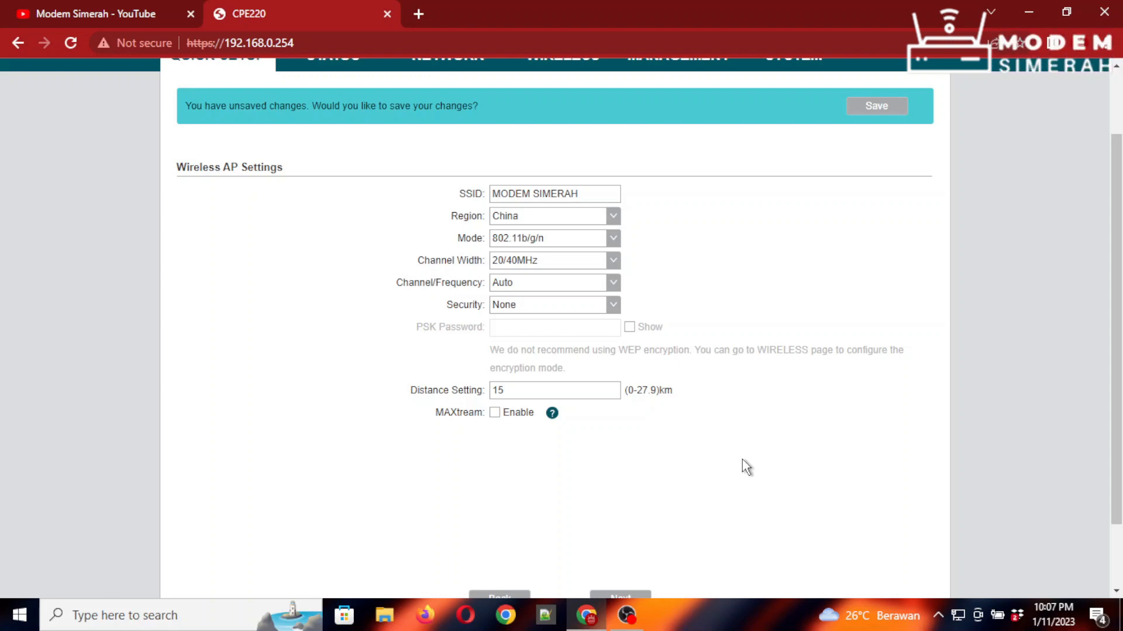
- Check the SSID MODEM SIMERAH and keep the channel width at 20/40MHz
{"action": "scroll", "coordinate": [742, 460], "scroll_direction": "up", "scroll_amount": 2}
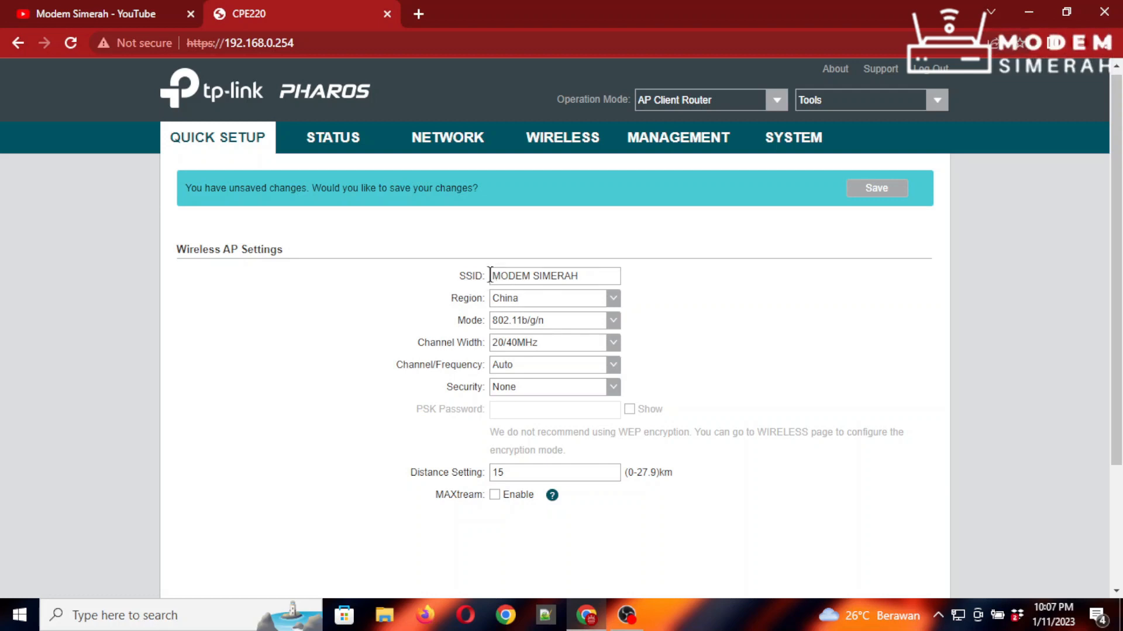
{"action": "left_click_drag", "start_coordinate": [490, 276], "coordinate": [608, 279]}
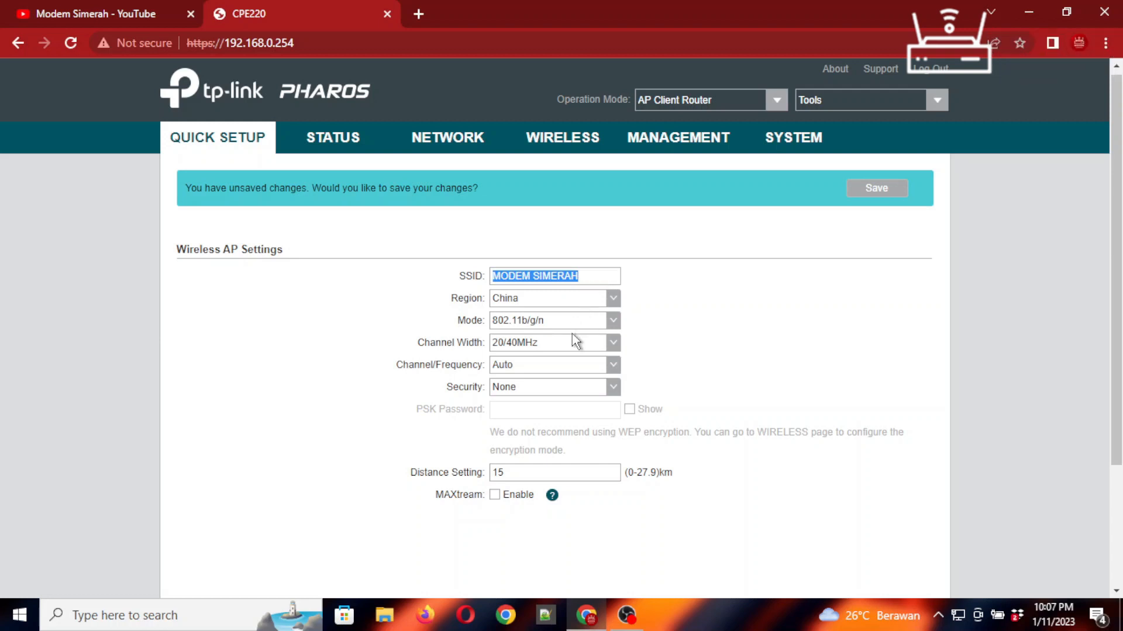
{"action": "left_click", "coordinate": [611, 345]}
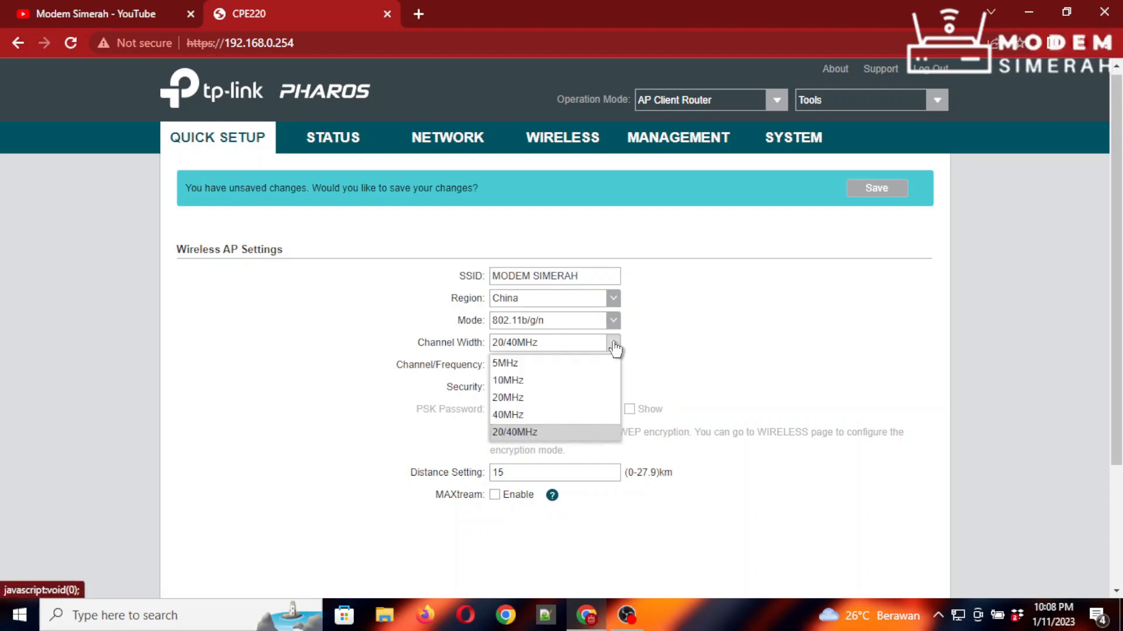
{"action": "left_click", "coordinate": [523, 443]}
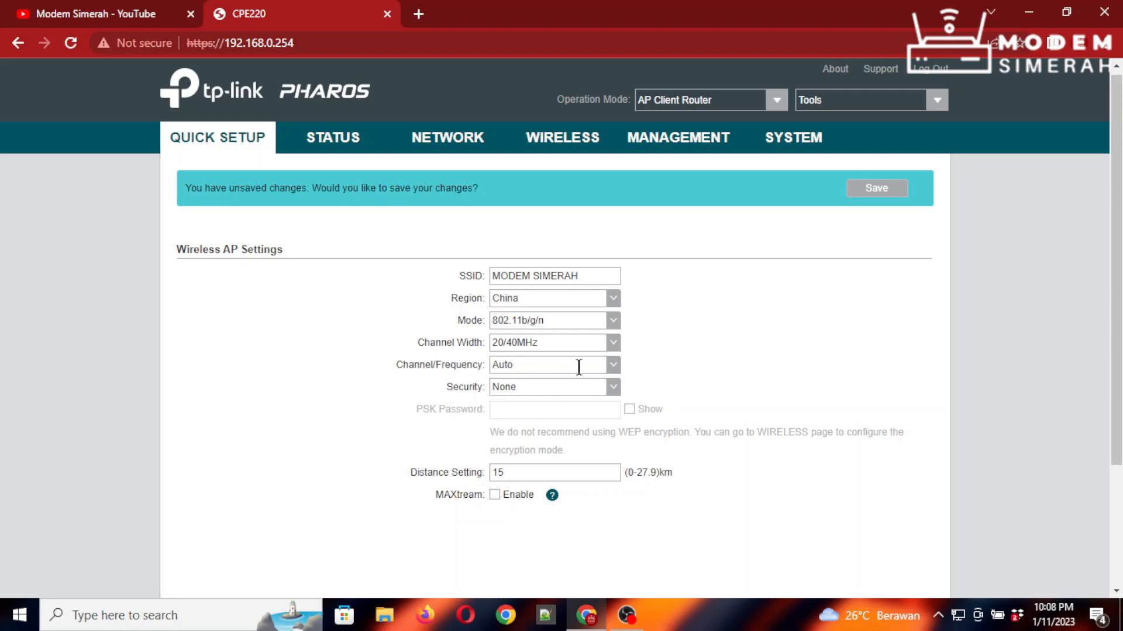
- Leave the channel on Auto and set Security to WPA-PSK / WPA2-PSK
{"action": "left_click", "coordinate": [612, 364]}
{"action": "scroll", "coordinate": [560, 471], "scroll_direction": "down", "scroll_amount": 2}
{"action": "scroll", "coordinate": [560, 475], "scroll_direction": "up", "scroll_amount": 2}
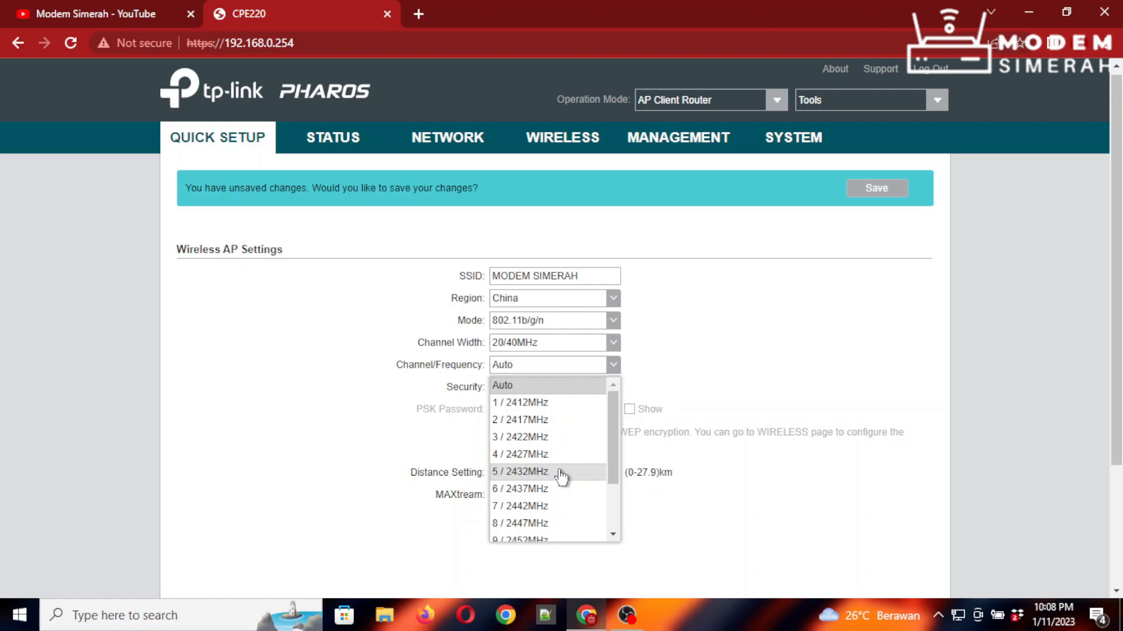
{"action": "left_click", "coordinate": [719, 374]}
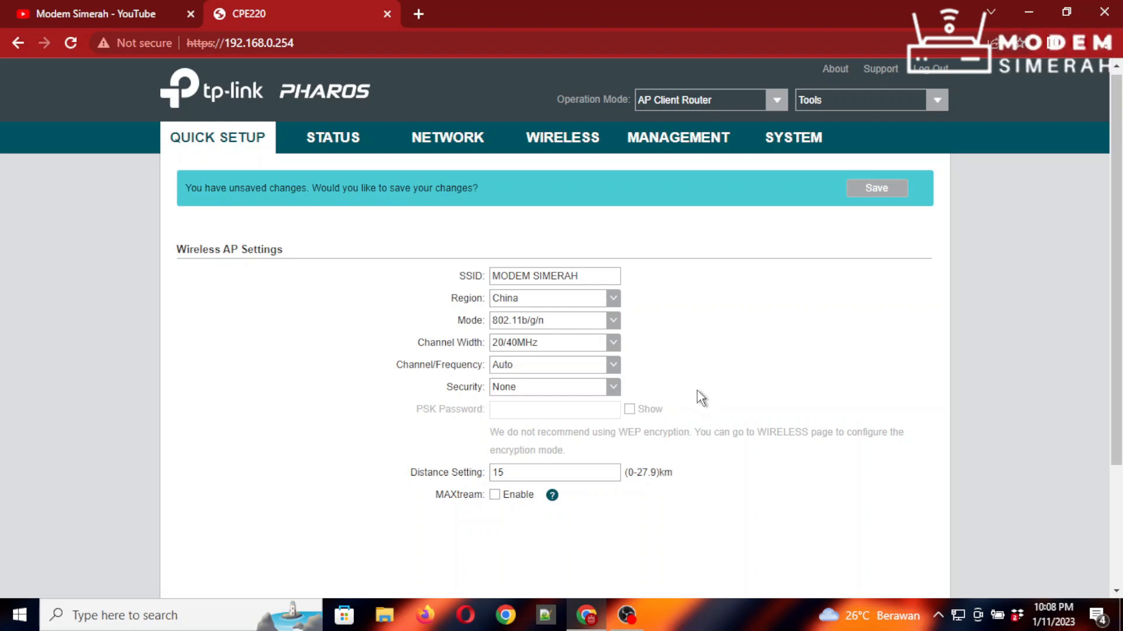
{"action": "left_click", "coordinate": [615, 394]}
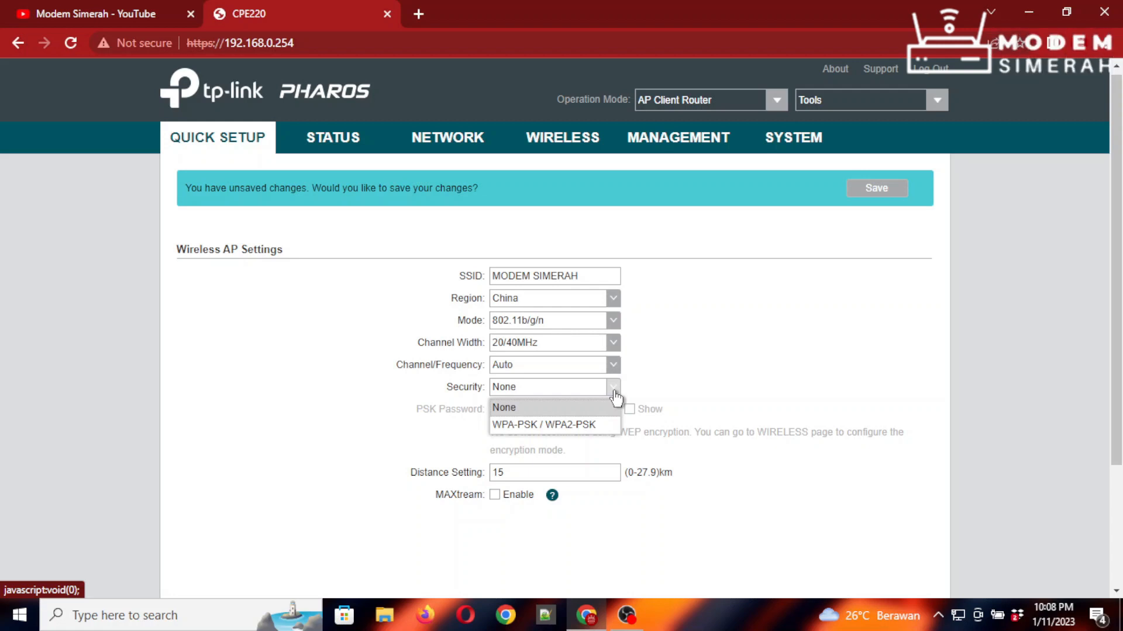
{"action": "left_click", "coordinate": [561, 426]}
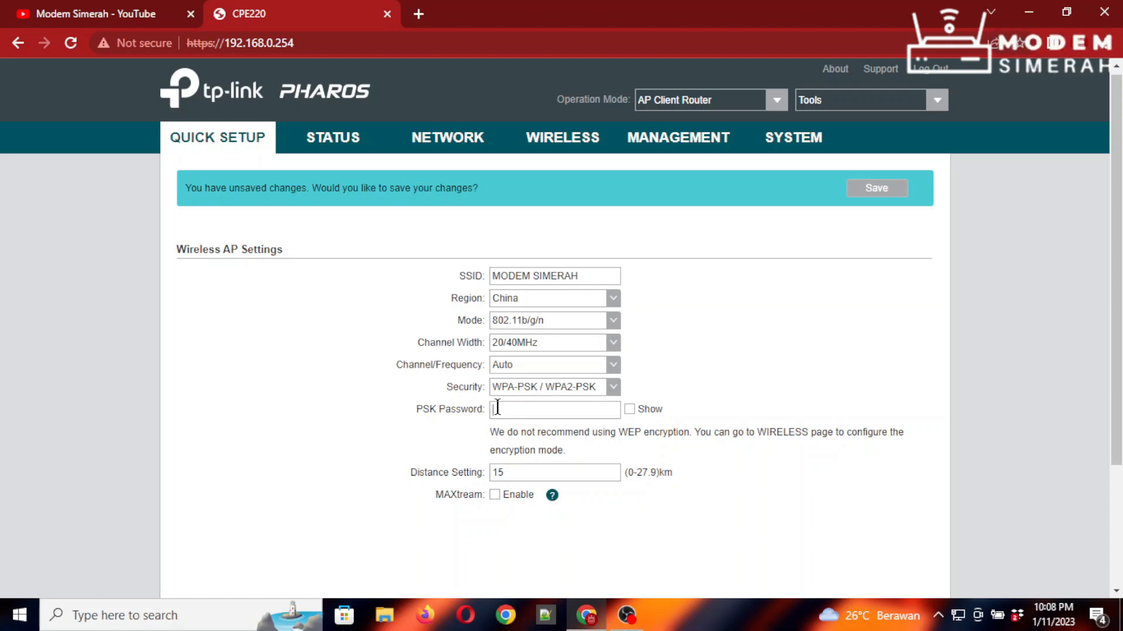
- Enter the wireless PSK password, fixing a typo, and advance to the Finish summary page
{"action": "type", "text": "••"}
{"action": "key", "text": "BackSpace"}
{"action": "key", "text": "BackSpace"}
{"action": "type", "text": "•"}
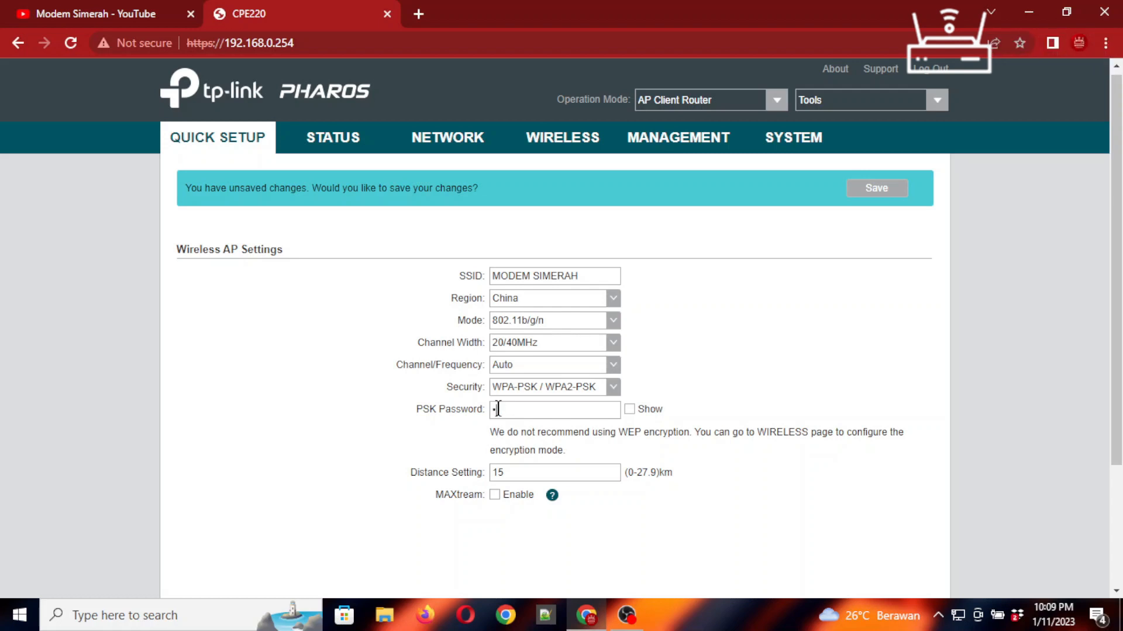
{"action": "type", "text": "••••••••"}
{"action": "scroll", "coordinate": [824, 333], "scroll_direction": "down", "scroll_amount": 1}
{"action": "scroll", "coordinate": [824, 333], "scroll_direction": "down", "scroll_amount": 3}
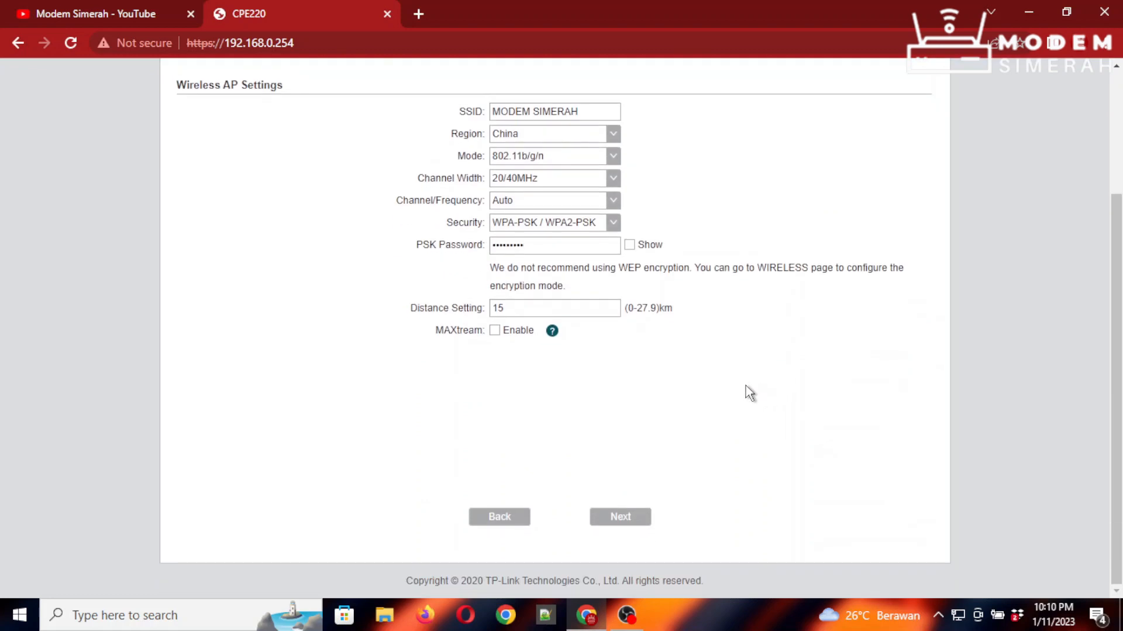
{"action": "left_click", "coordinate": [625, 518]}
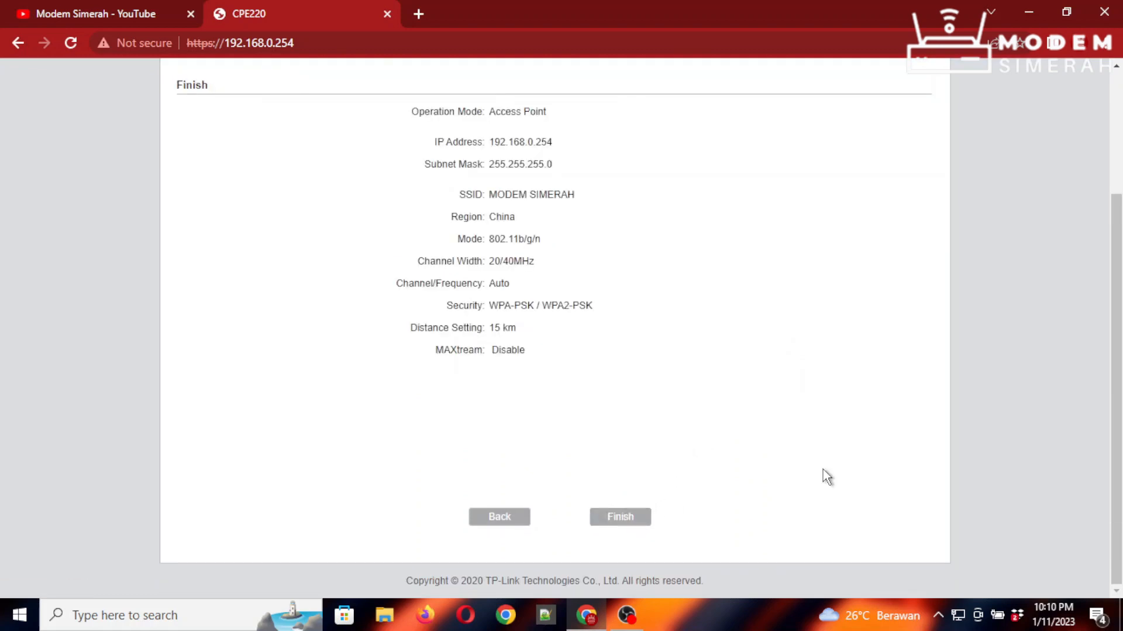
{"action": "scroll", "coordinate": [821, 473], "scroll_direction": "up", "scroll_amount": 2}
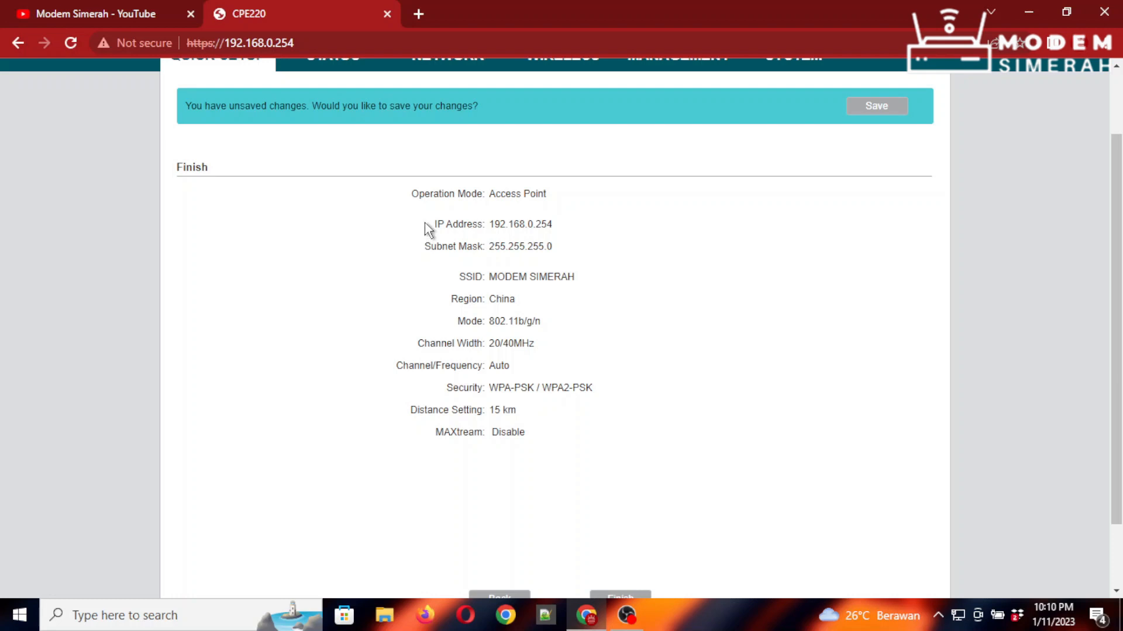
{"action": "left_click_drag", "start_coordinate": [411, 195], "coordinate": [552, 199]}
{"action": "left_click", "coordinate": [552, 204]}
{"action": "left_click_drag", "start_coordinate": [433, 226], "coordinate": [584, 238]}
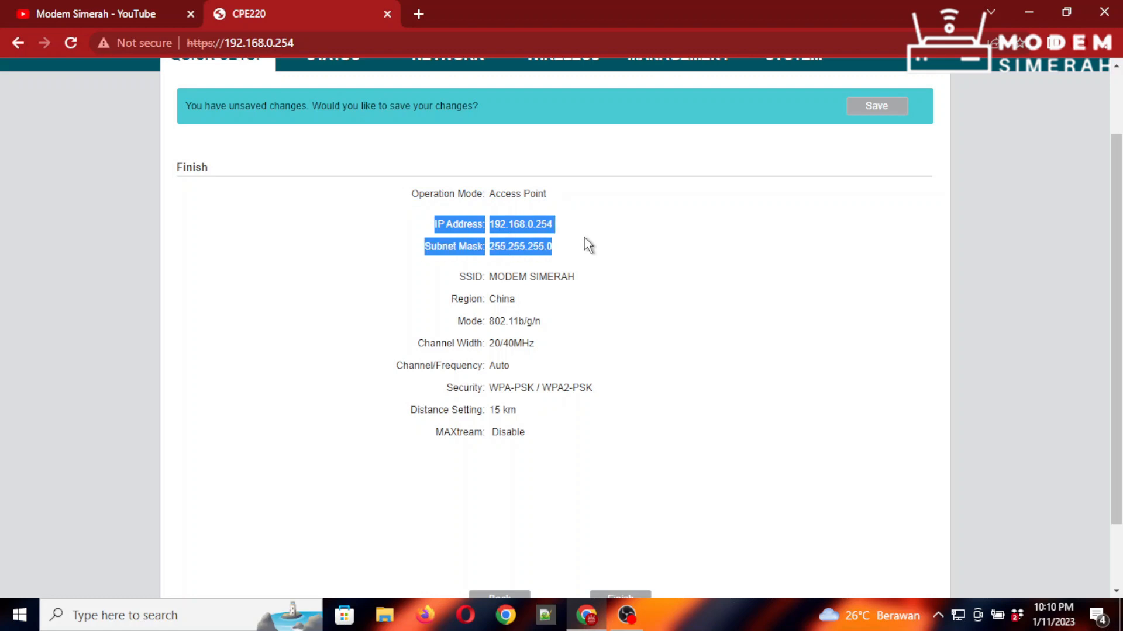
{"action": "left_click_drag", "start_coordinate": [491, 224], "coordinate": [566, 233]}
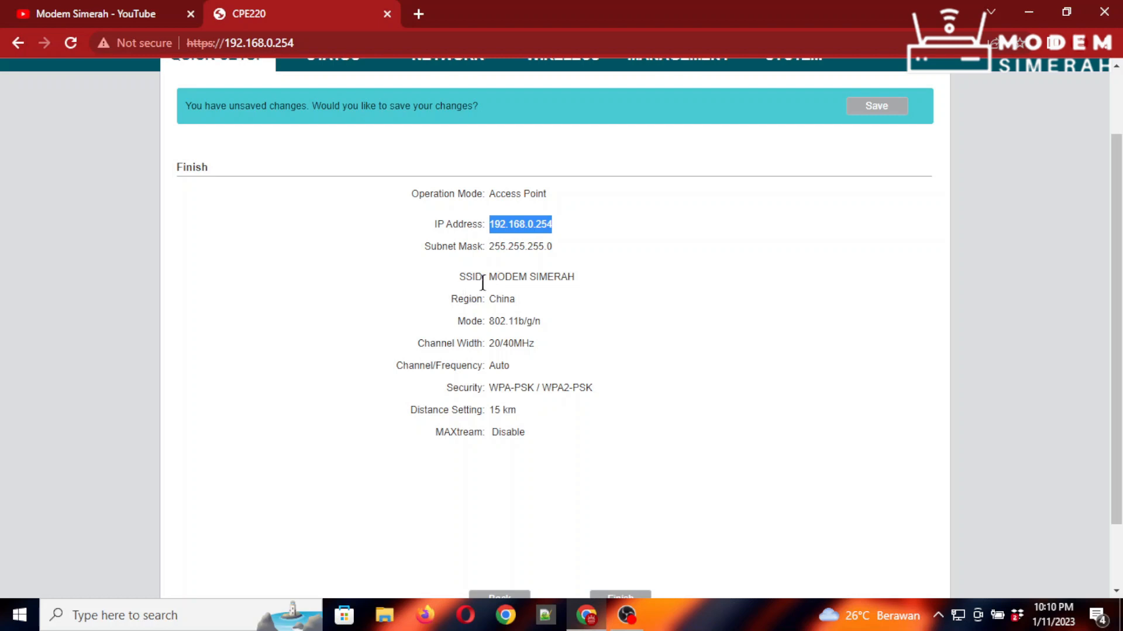
{"action": "left_click_drag", "start_coordinate": [455, 287], "coordinate": [602, 279]}
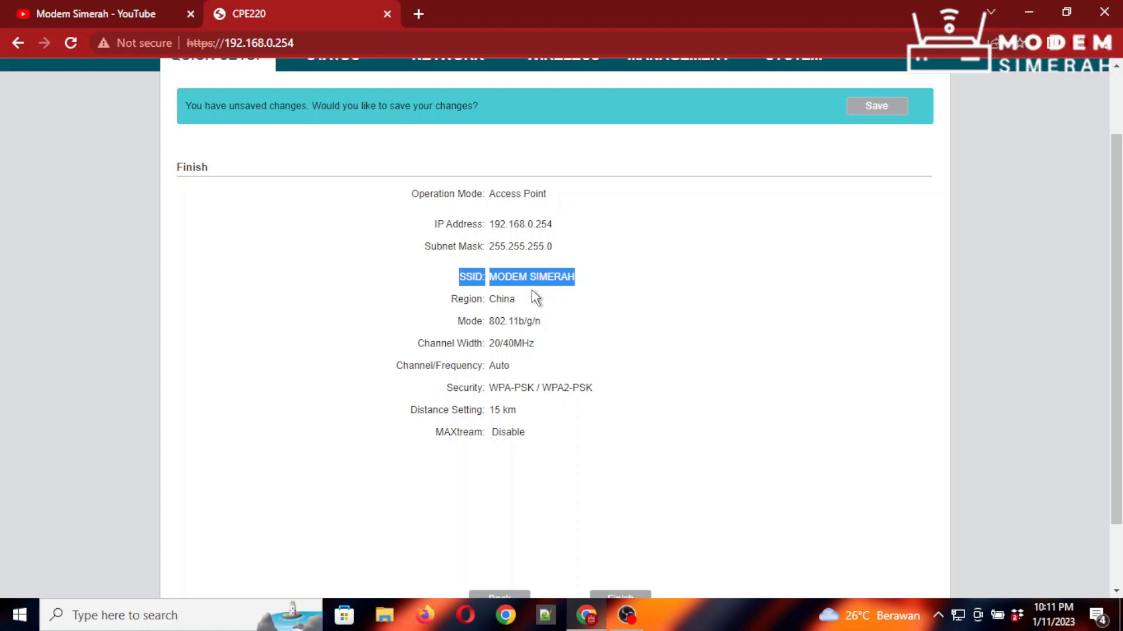
{"action": "scroll", "coordinate": [637, 314], "scroll_direction": "down", "scroll_amount": 2}
{"action": "left_click", "coordinate": [647, 317]}
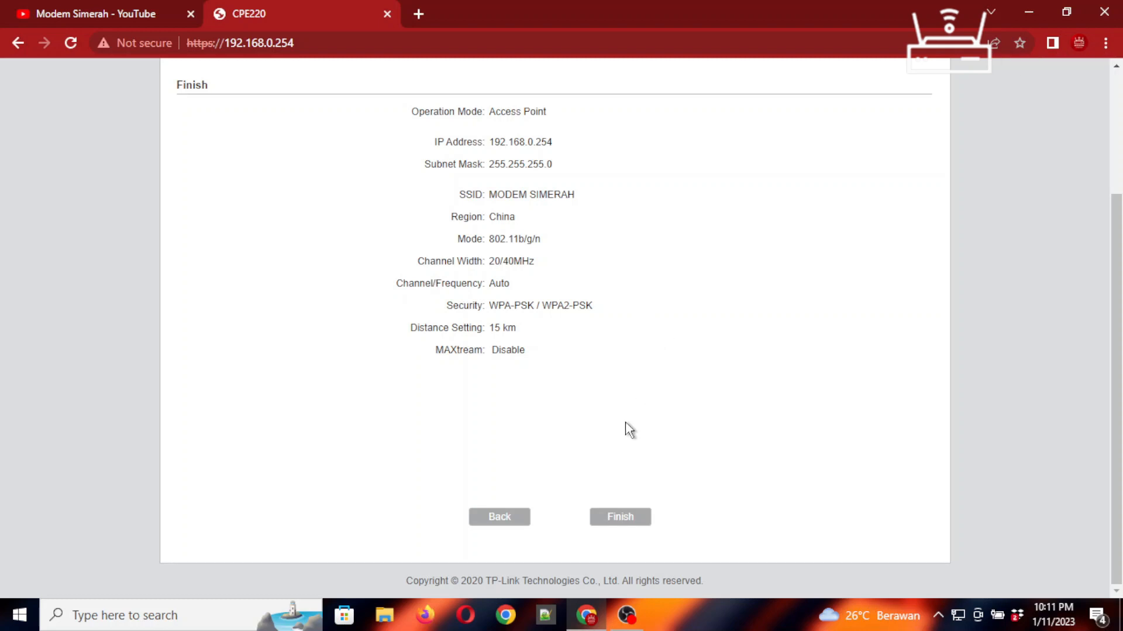
- Apply the Access Point setup broadcasting MODEM SIMERAH with WPA-PSK / WPA2-PSK security
{"action": "left_click", "coordinate": [624, 519]}
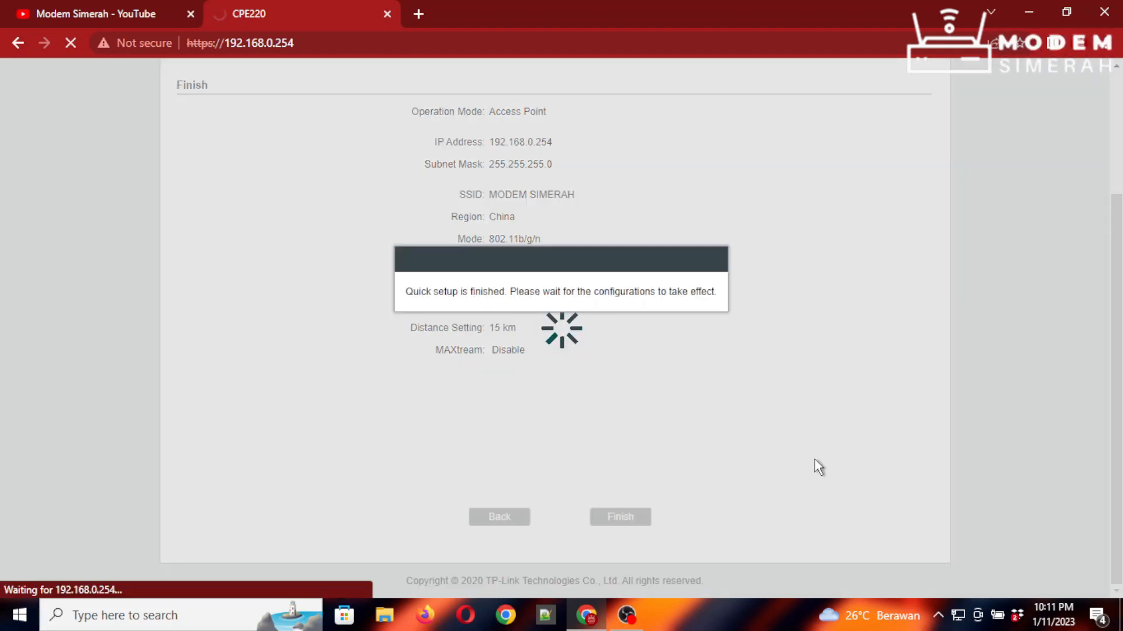